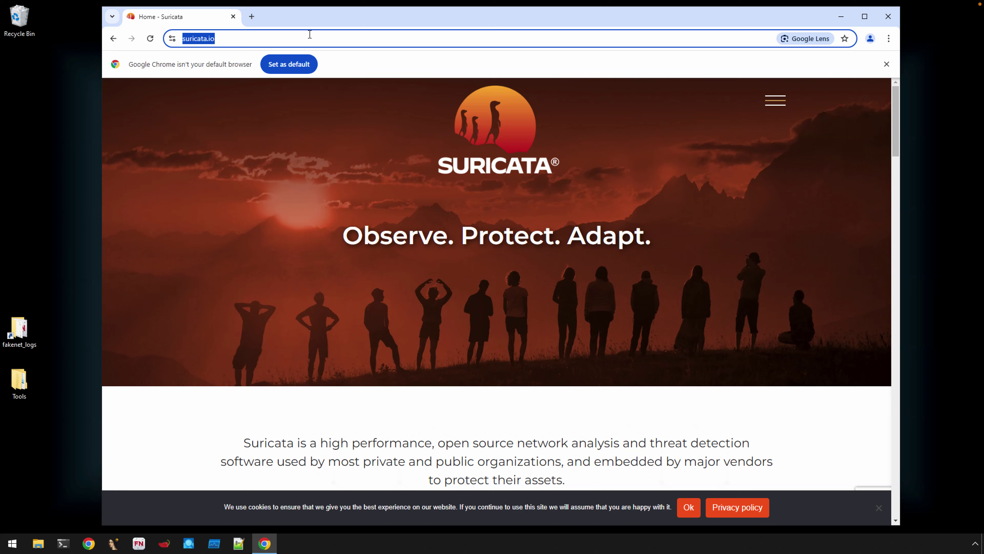
Go to Suricata's download page and download the Windows 64-bit installer, Suricata-7.0.7-1-64bit.msi
click(775, 101)
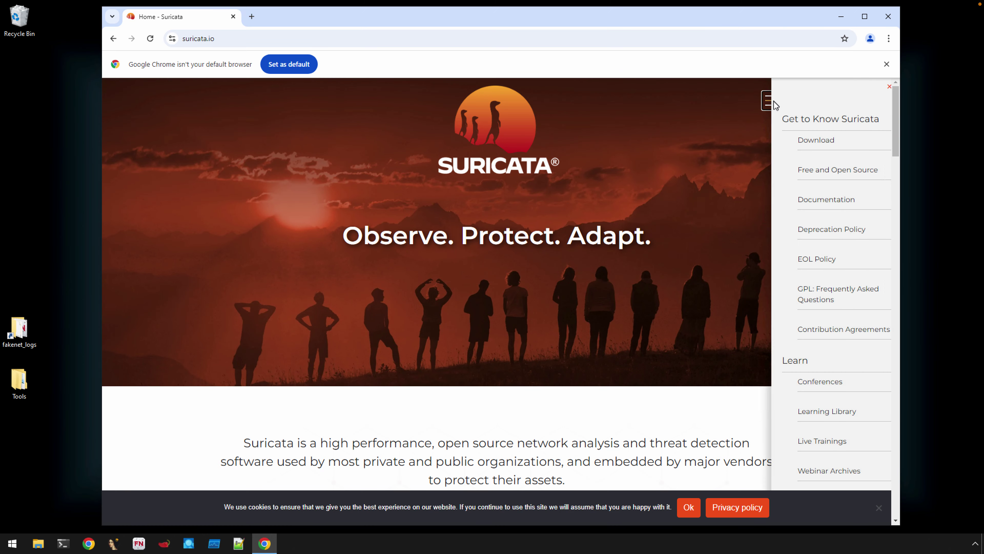
click(798, 141)
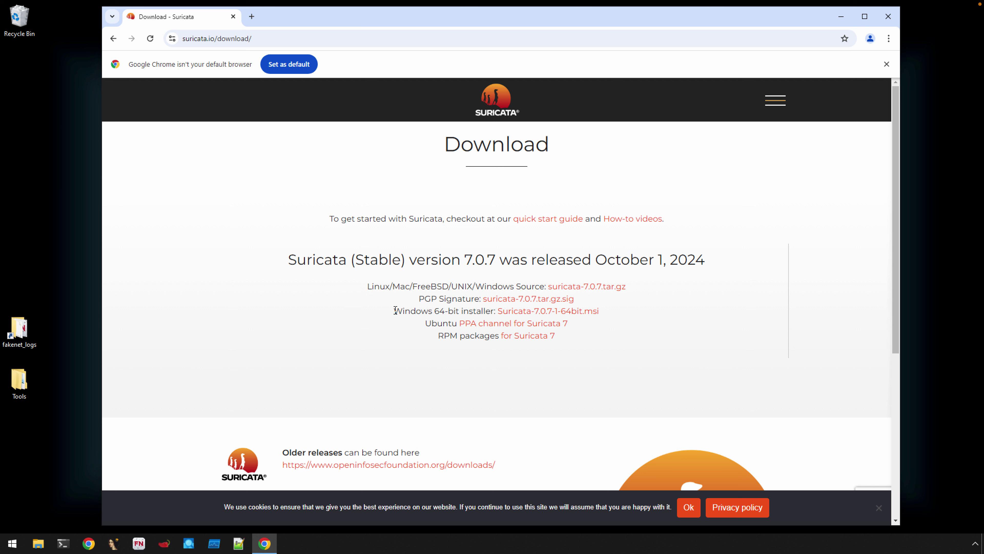
drag(394, 311, 476, 313)
click(525, 315)
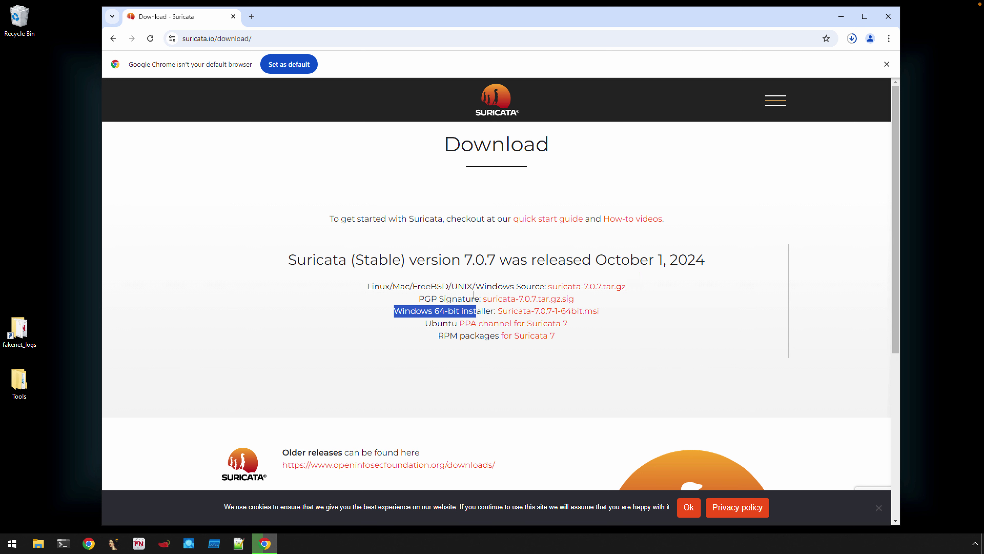
Run the downloaded Suricata installer, allow it past the security warning, and clear the file and browser windows away
click(851, 40)
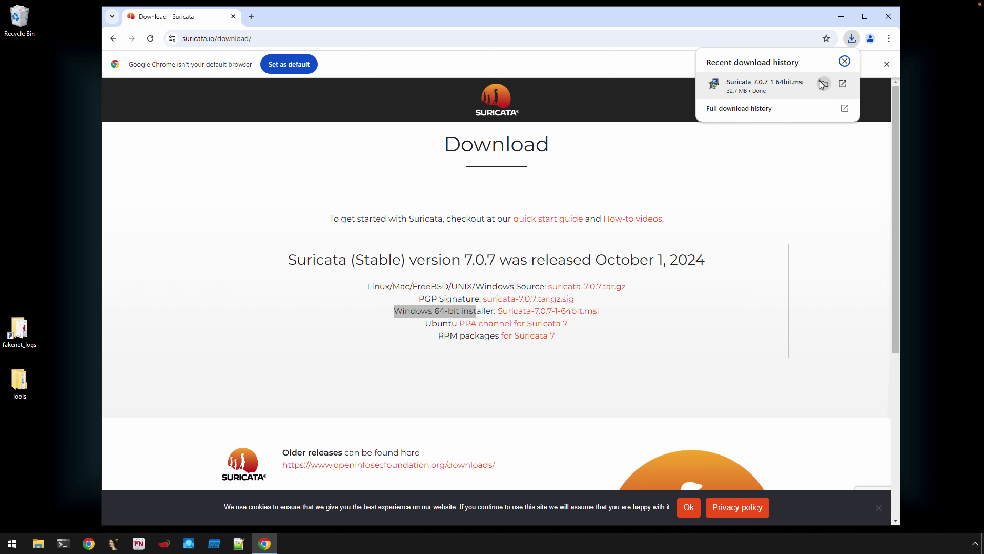
click(796, 82)
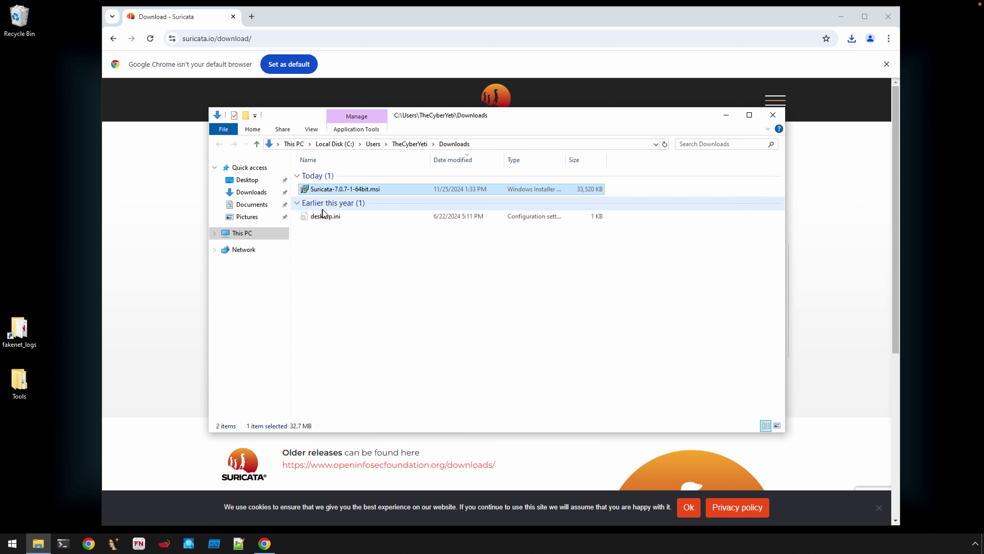
double_click(329, 189)
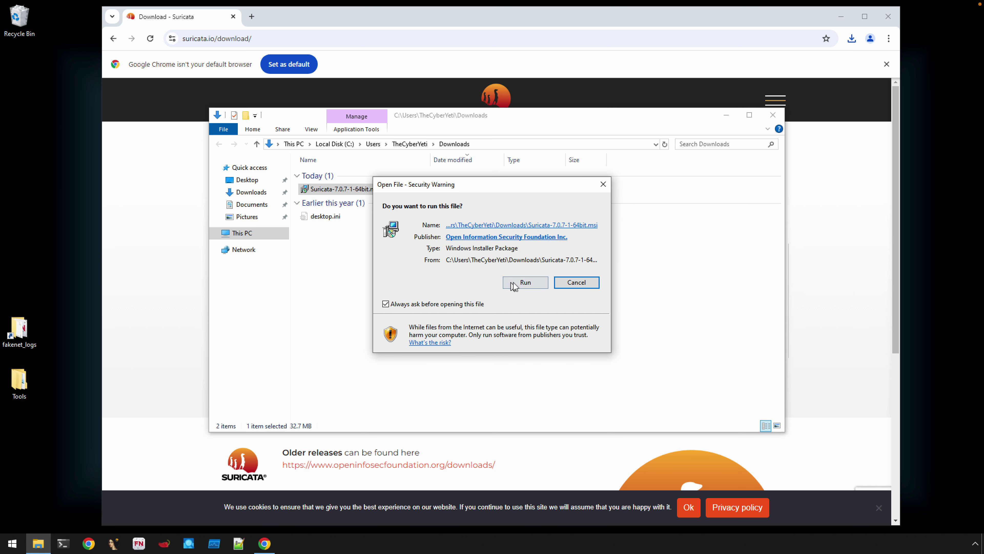
click(524, 285)
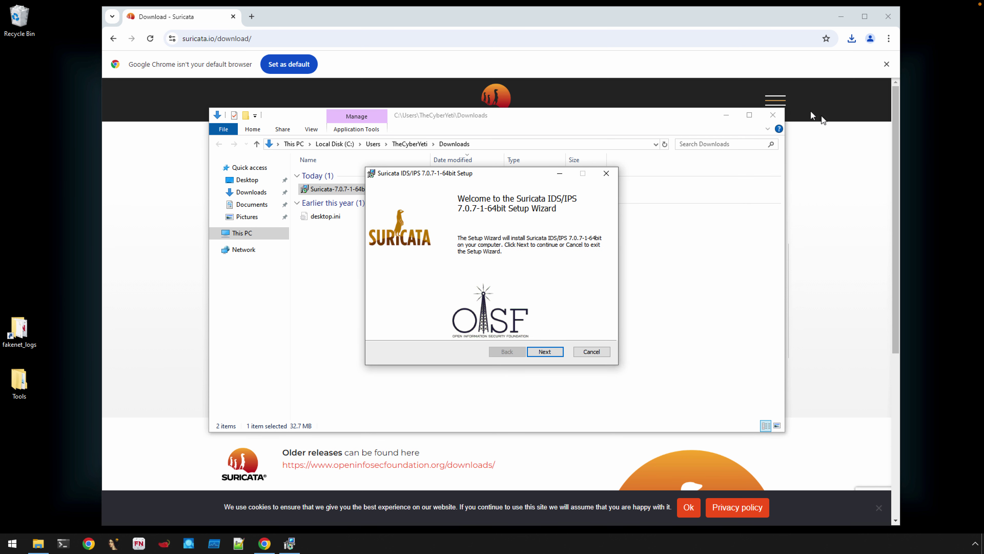
click(773, 115)
click(773, 115)
click(841, 17)
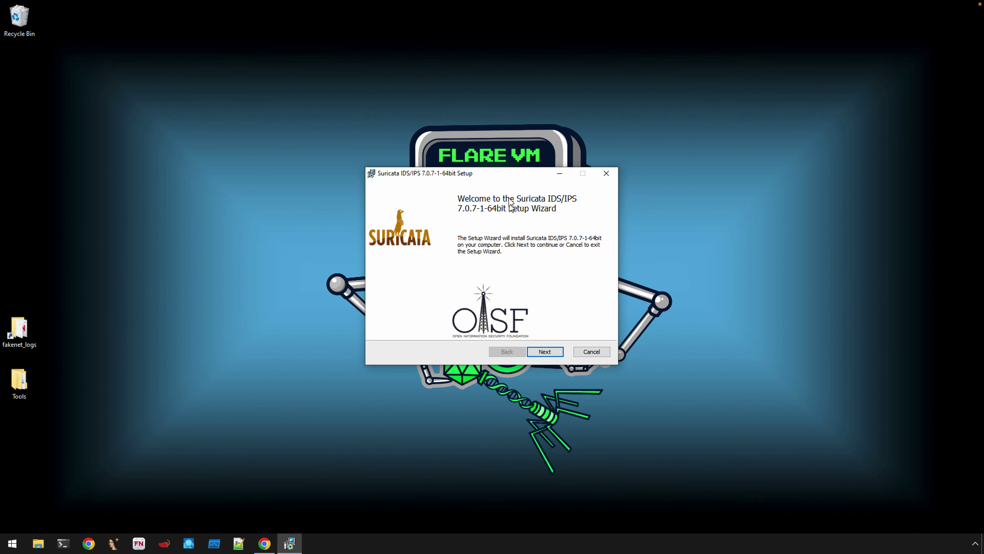
Install Suricata 7.0.7, accepting the license agreement and keeping the default location C:\Program Files\Suricata\, and close the setup wizard
drag(505, 178, 485, 118)
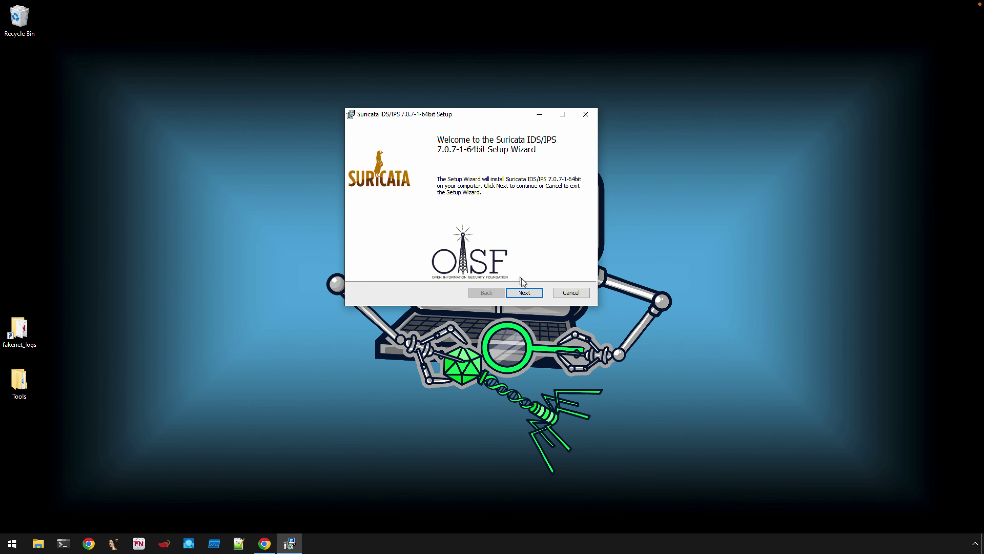
click(524, 292)
click(389, 268)
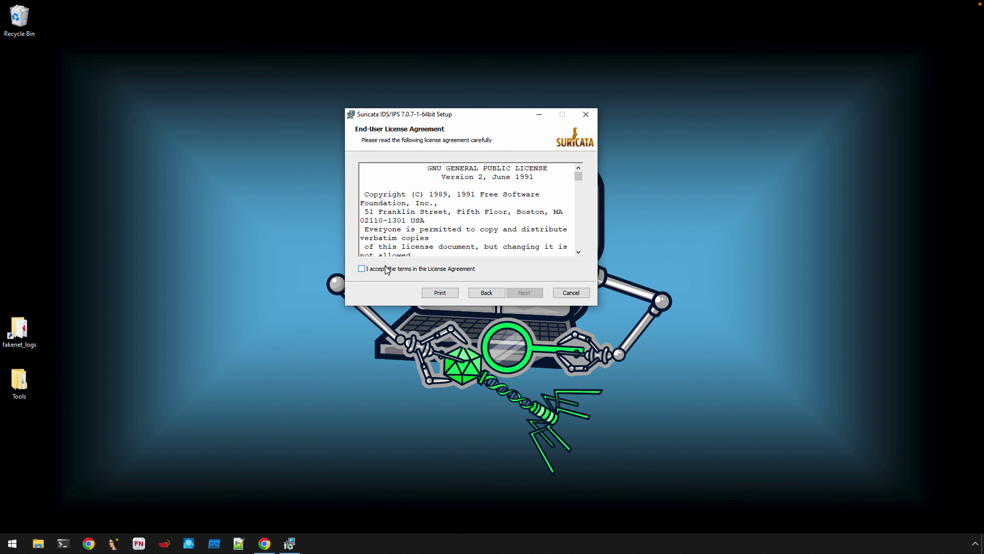
click(524, 292)
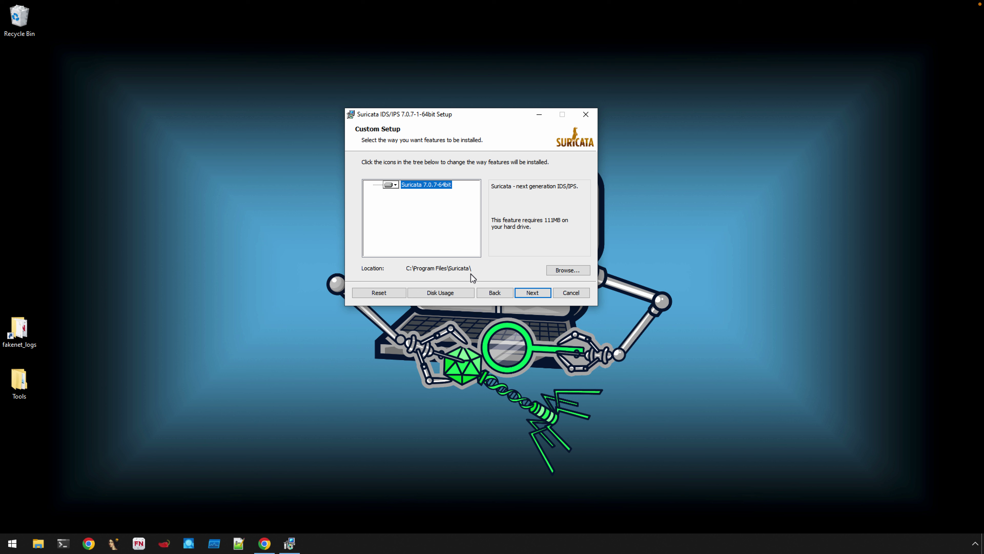
click(526, 292)
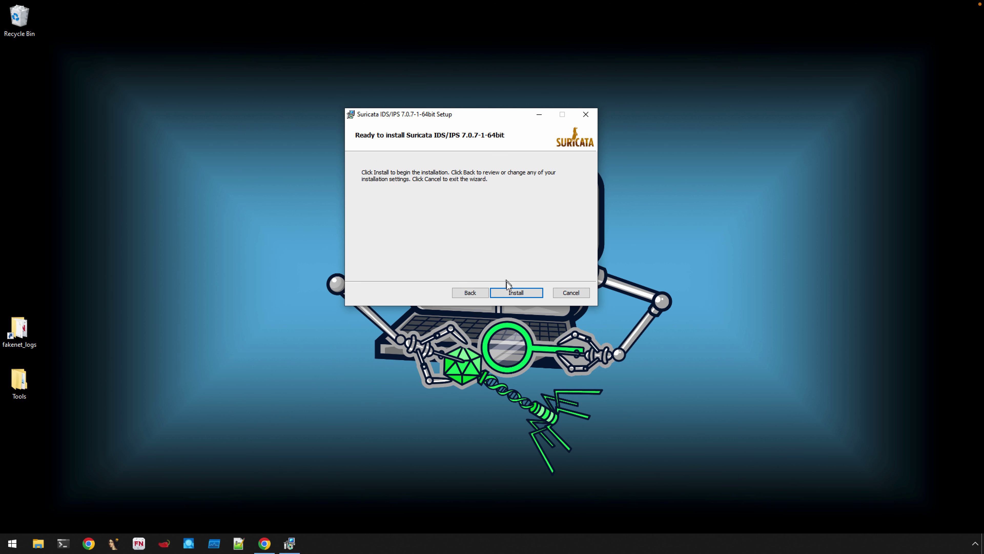
click(517, 293)
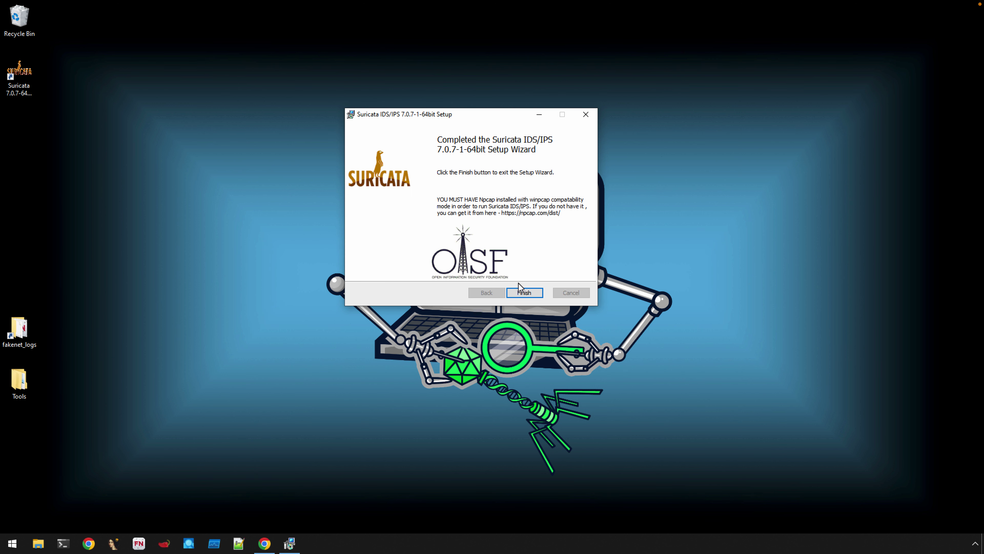
click(521, 293)
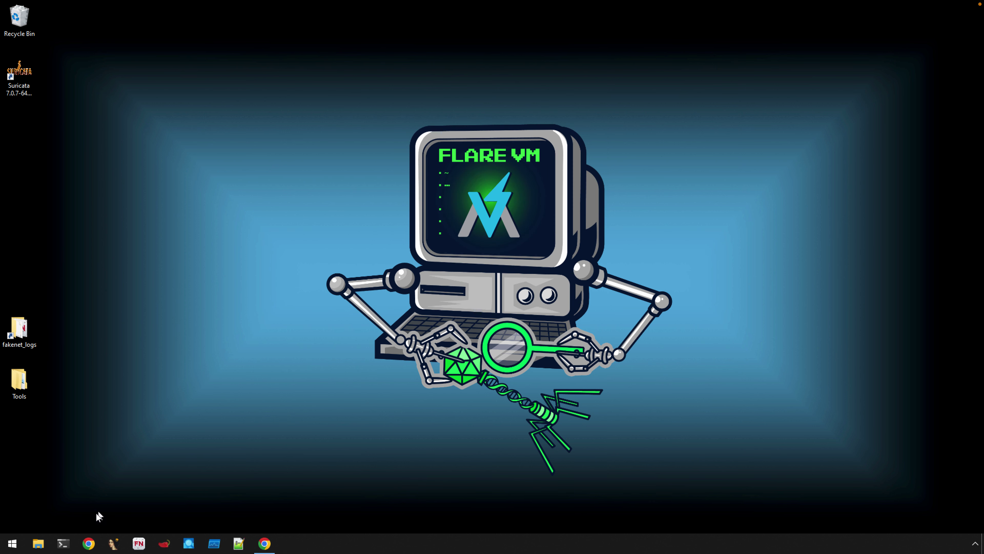
Open the C:\Program Files\Suricata folder in File Explorer and enlarge the window to show the whole file list
key(super+e)
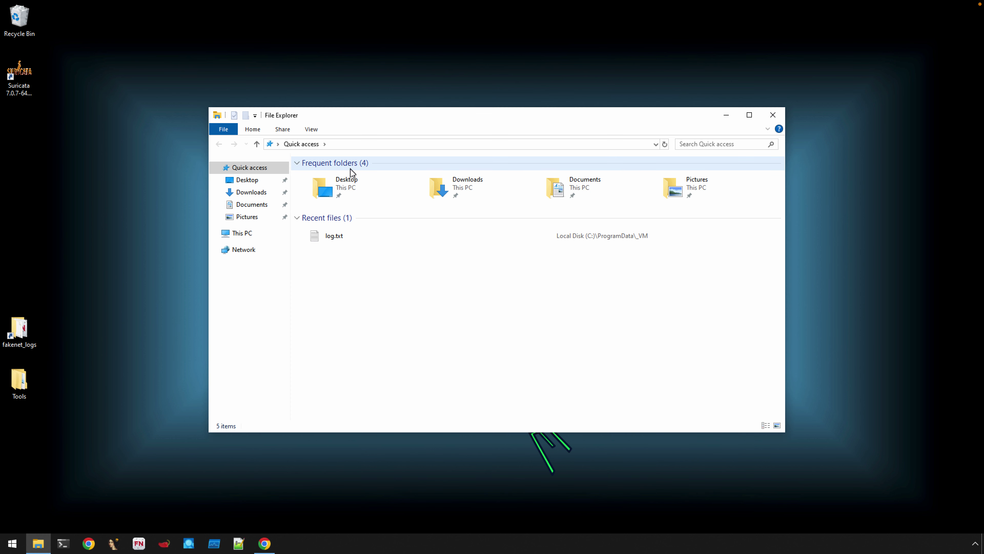
click(250, 232)
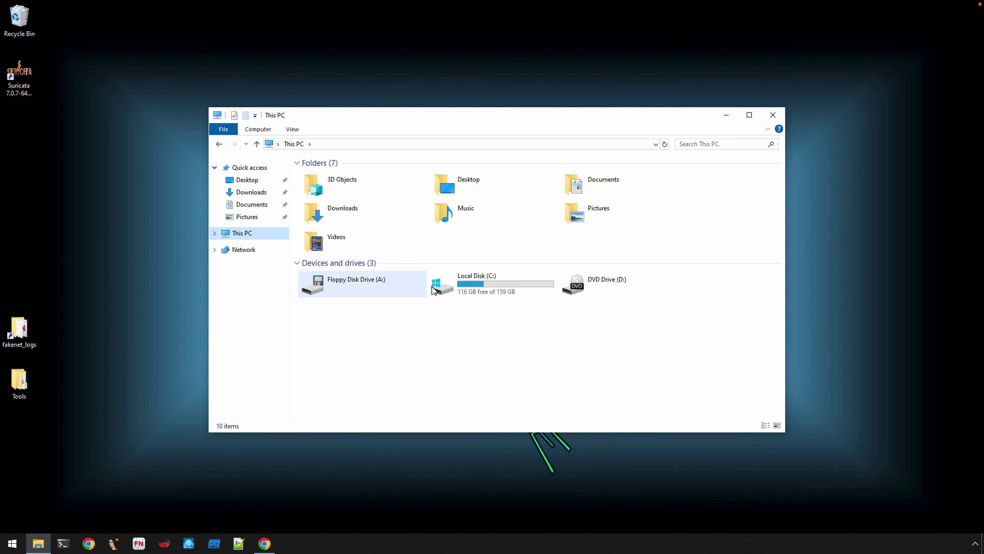
double_click(489, 287)
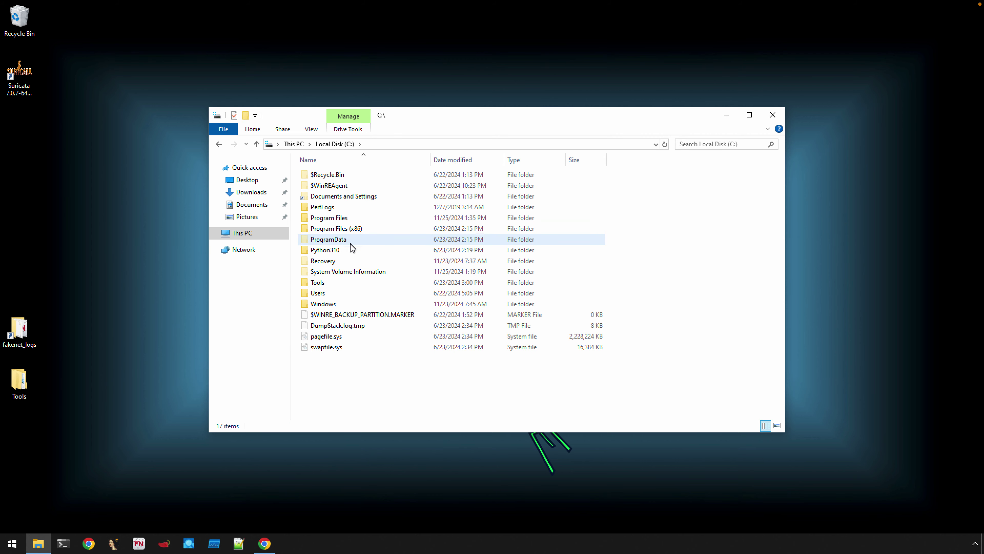
double_click(329, 217)
scroll(381, 285, down, 5)
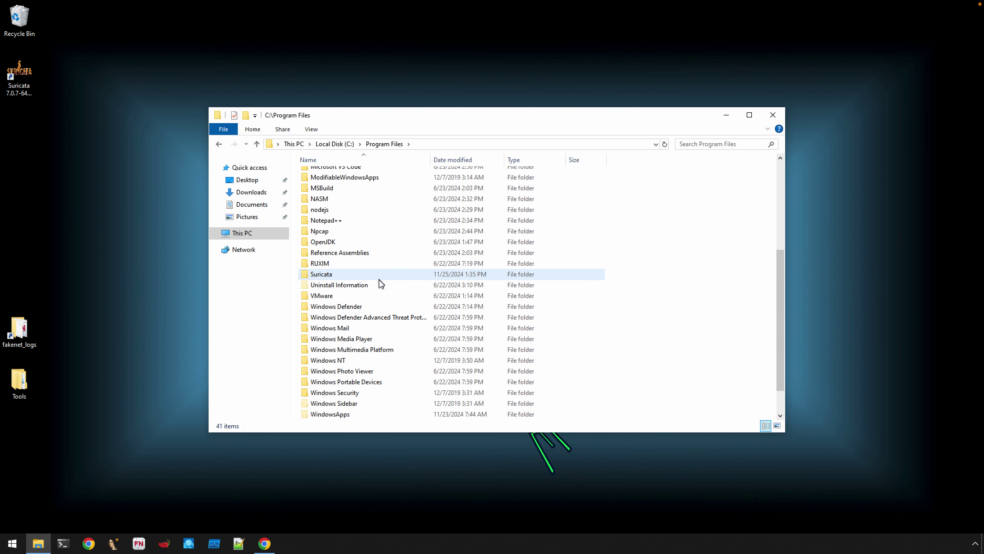
double_click(324, 274)
drag(411, 107, 413, 62)
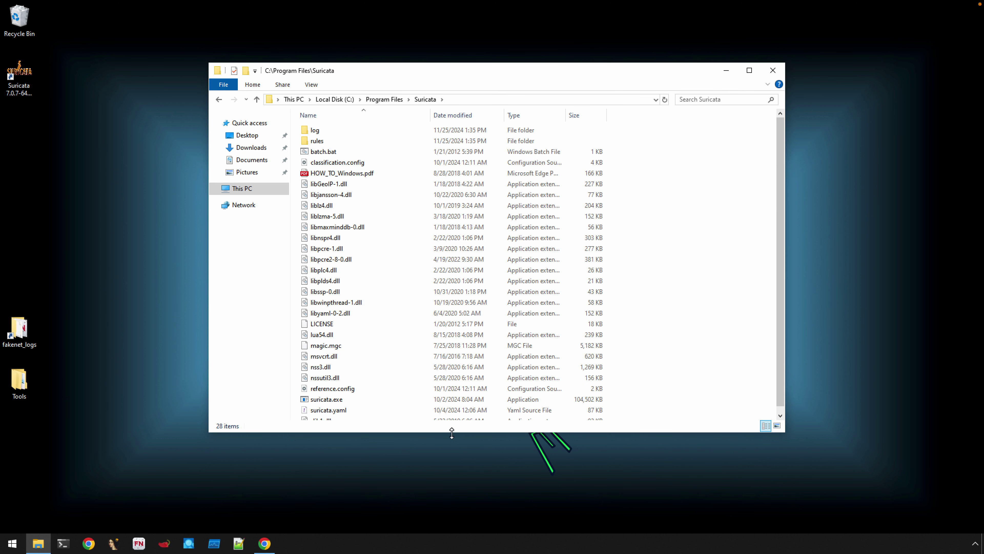
drag(450, 432, 451, 460)
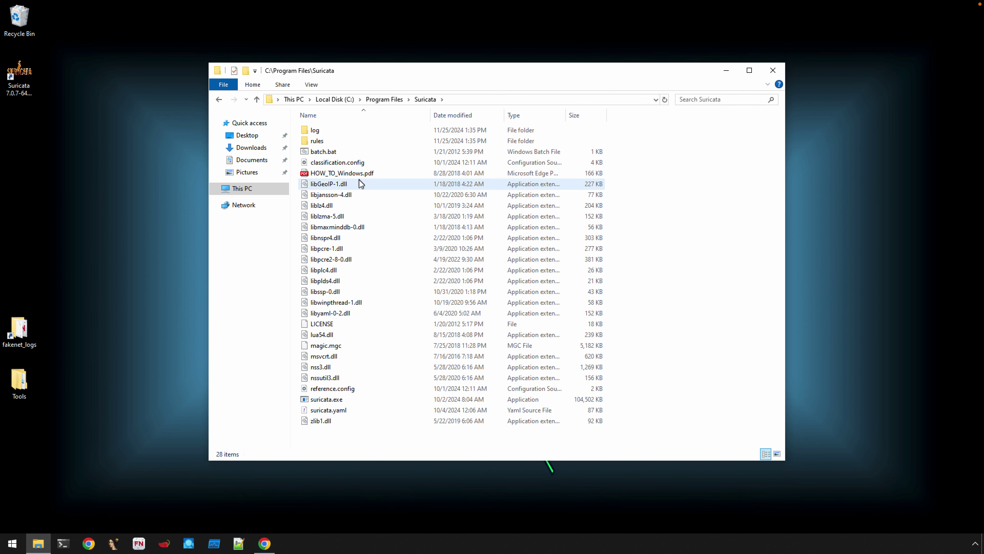
Look through the rule files in Suricata's rules subfolder and return to the Suricata folder
click(320, 143)
double_click(320, 143)
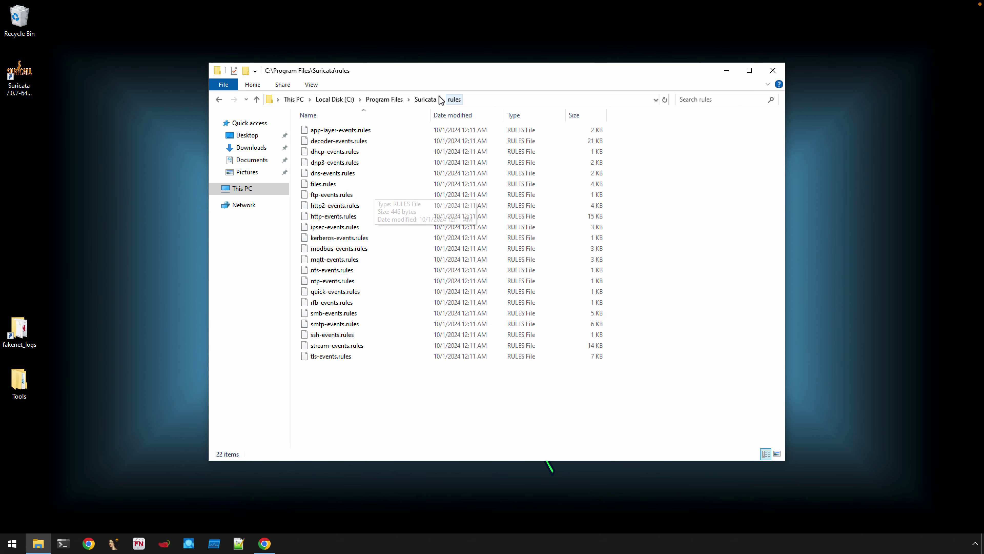
click(425, 100)
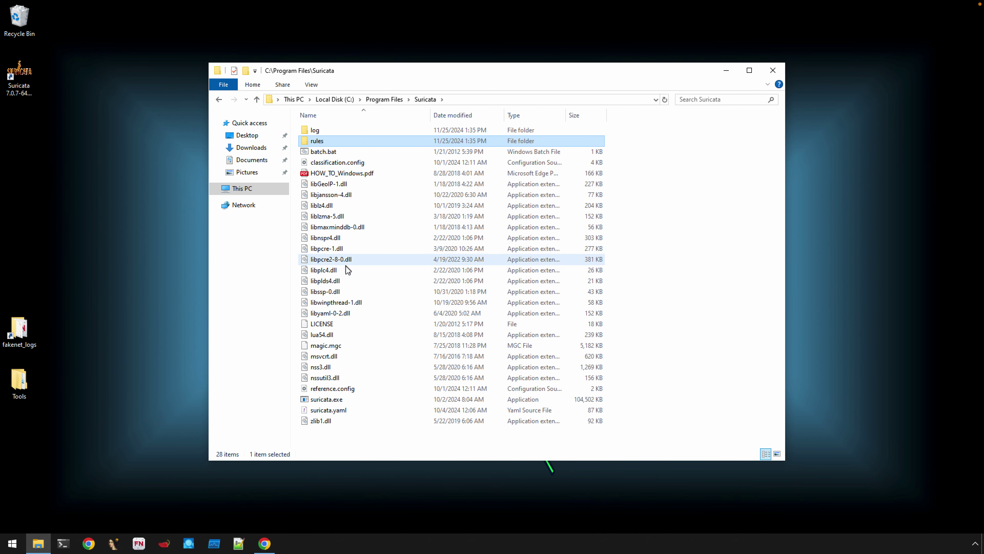
Point out suricata.exe, the suricata.yaml configuration file and the HOW_TO_Windows.pdf guide in the Suricata folder
click(342, 399)
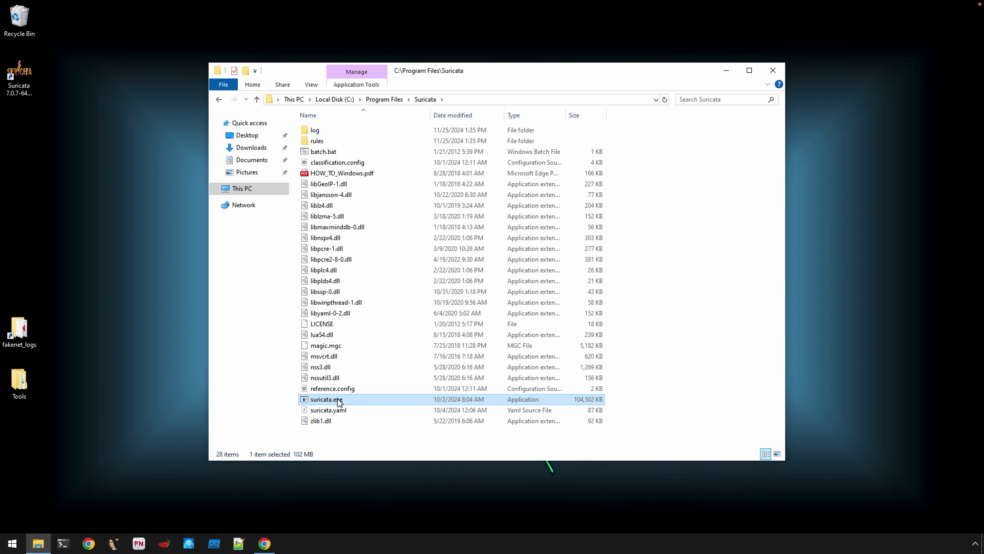
click(337, 410)
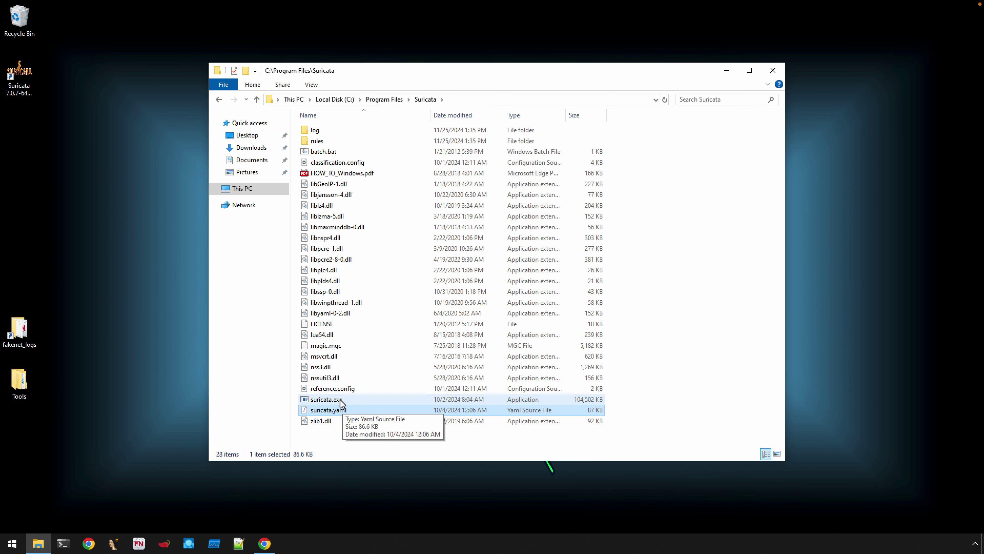
click(345, 411)
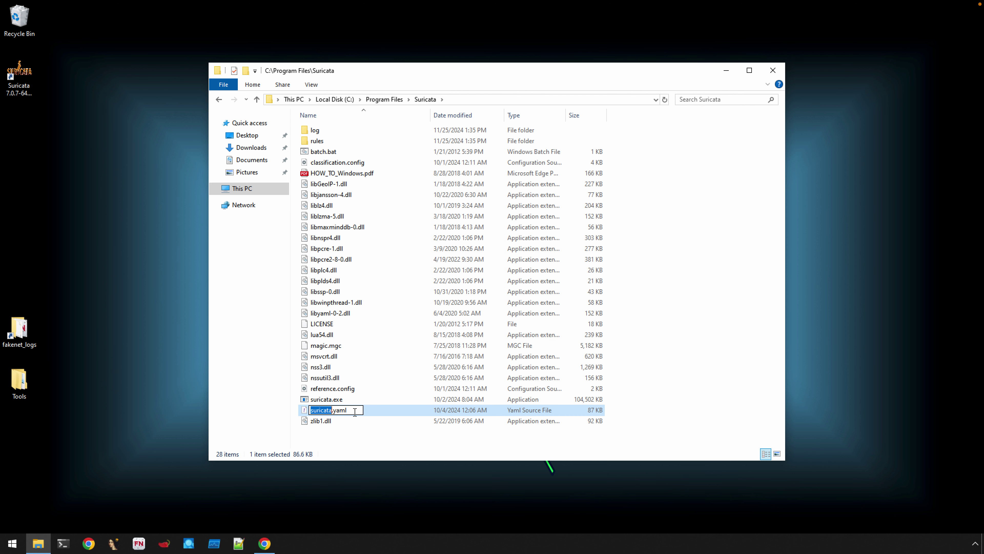
click(344, 428)
click(343, 413)
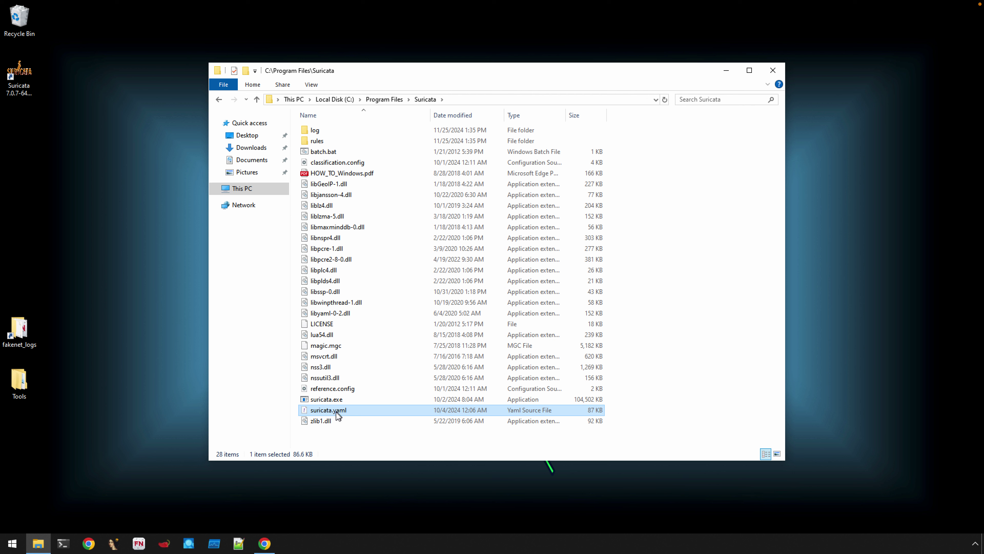
click(335, 173)
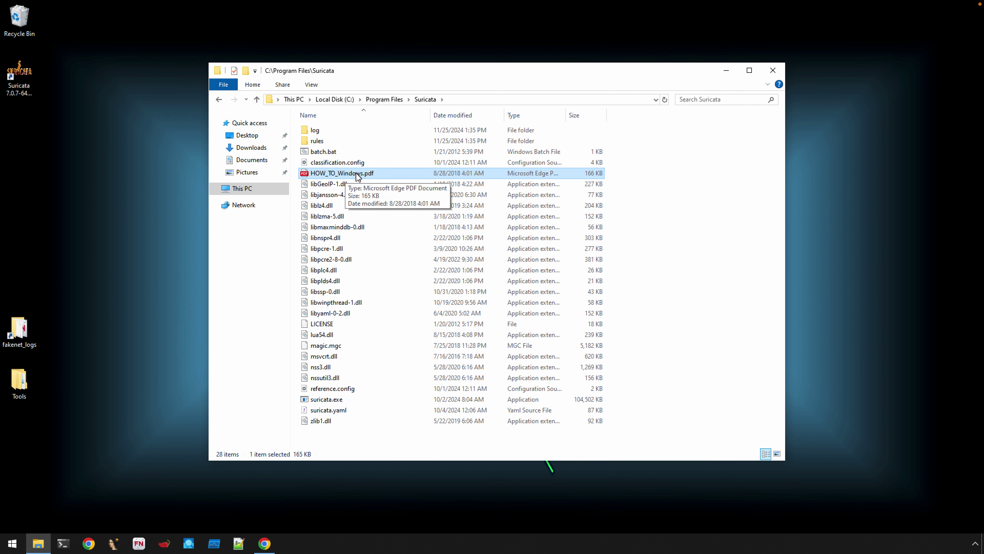
Copy the Suricata folder's full path, C:\Program Files\Suricata
click(468, 98)
key(ctrl+c)
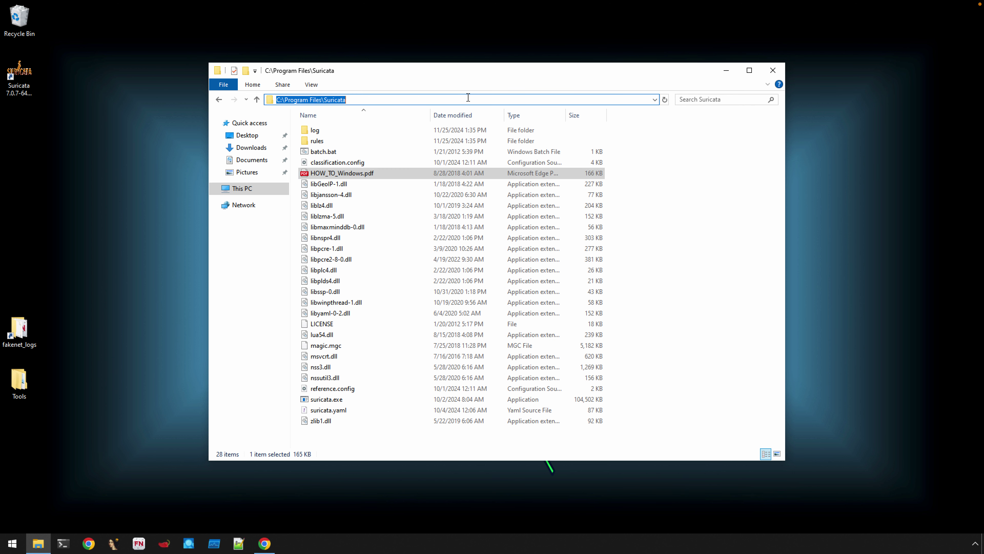
click(156, 248)
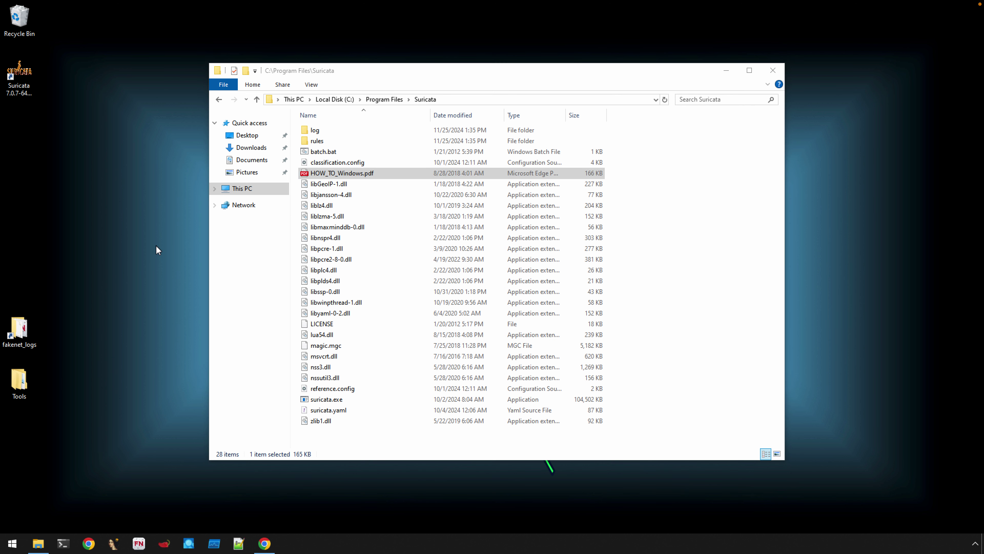
Search Windows for "envir" and open the environment variables settings for the current account
click(12, 542)
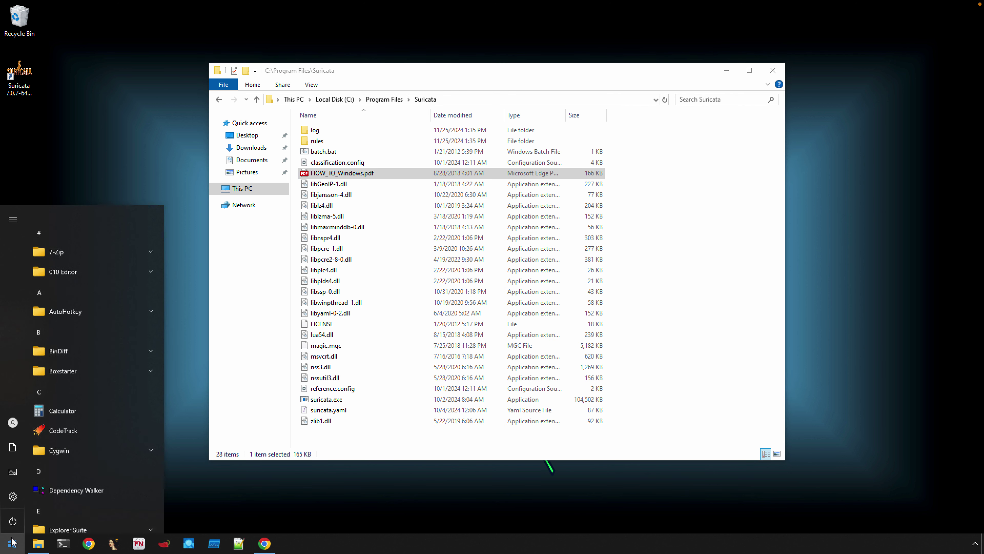
text(envir)
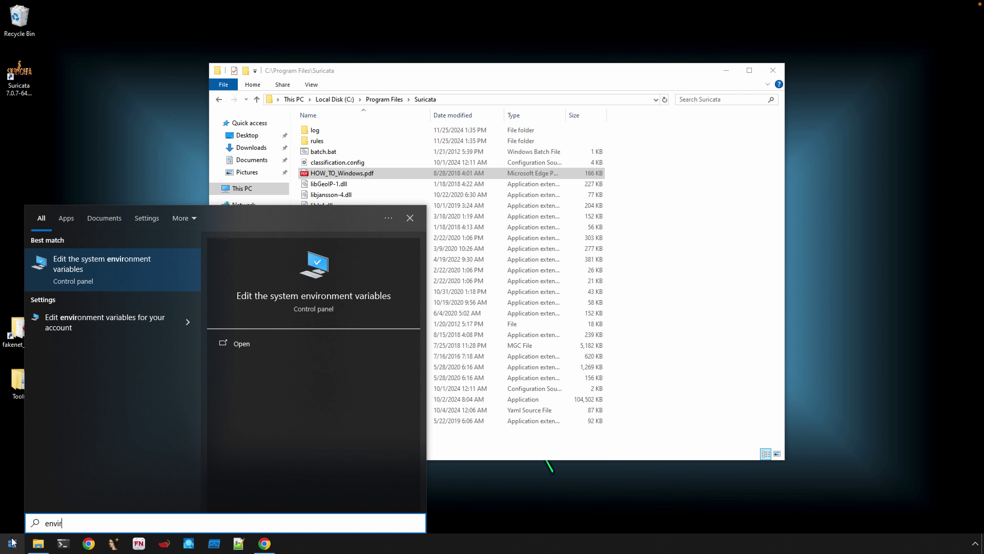
key(Down)
key(Down)
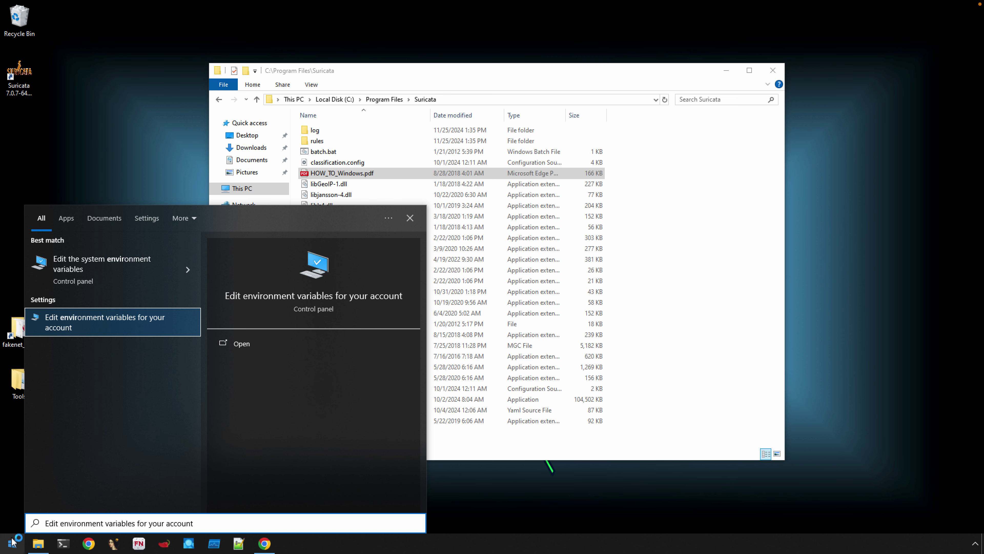
key(Return)
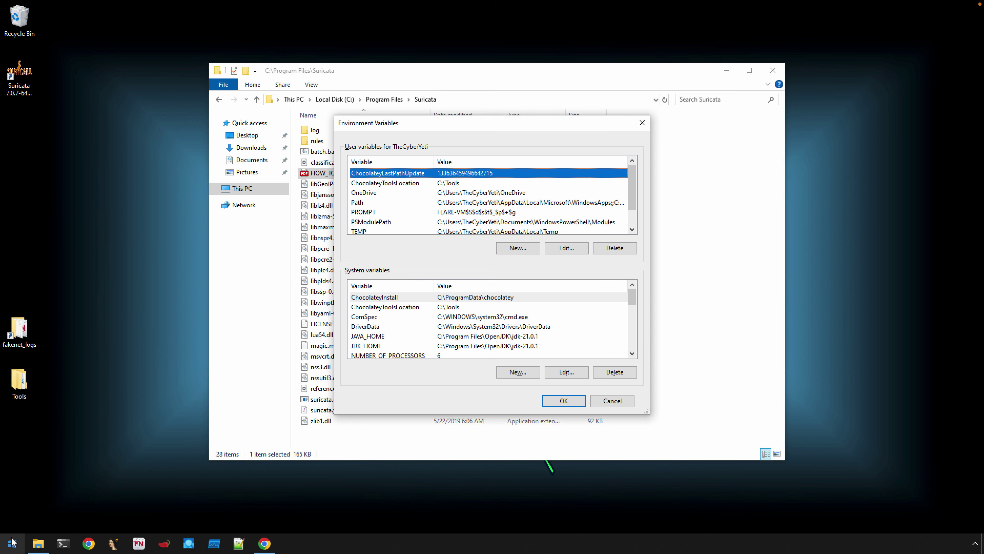
Add C:\Program Files\Suricata, without a trailing backslash, as a new entry in the user Path variable and save the environment variables
double_click(364, 202)
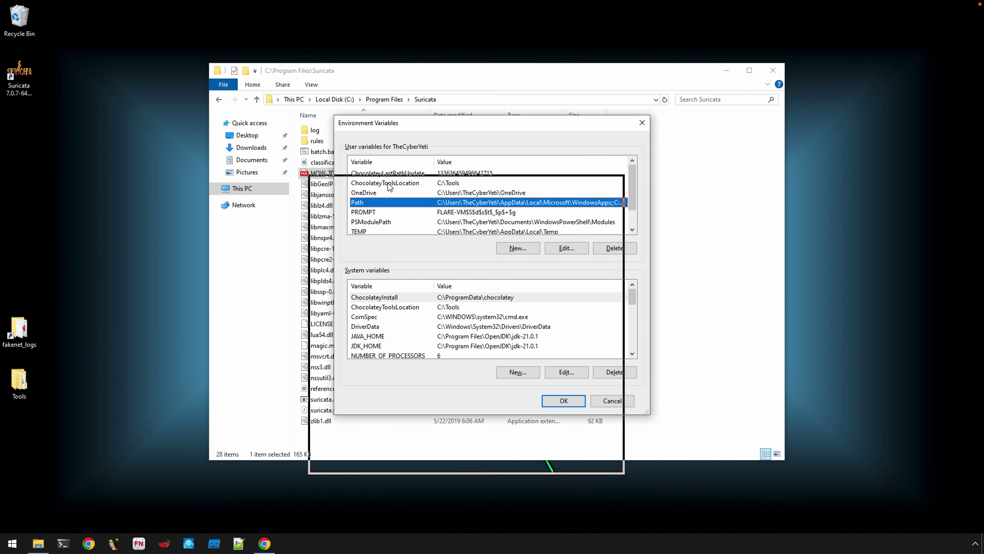
drag(389, 187, 390, 188)
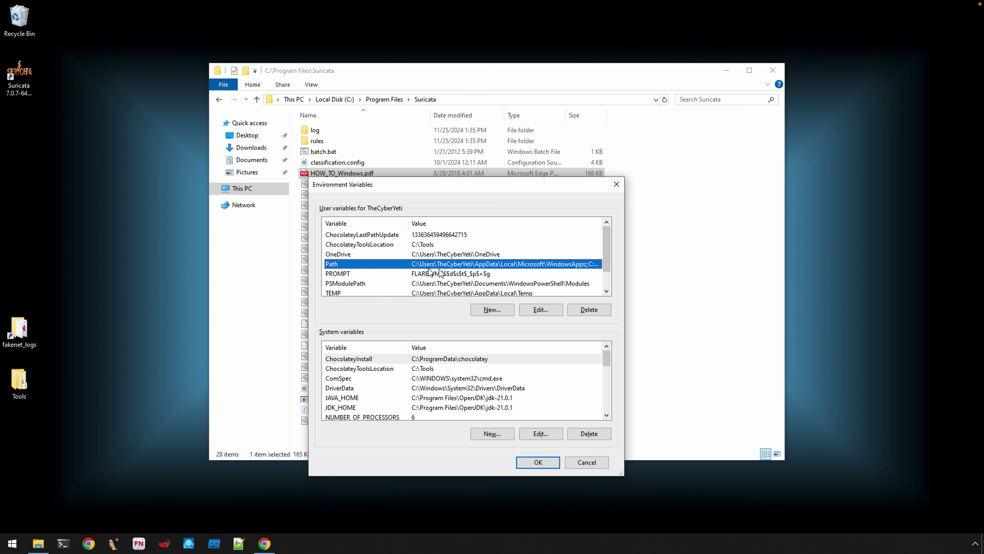
click(533, 312)
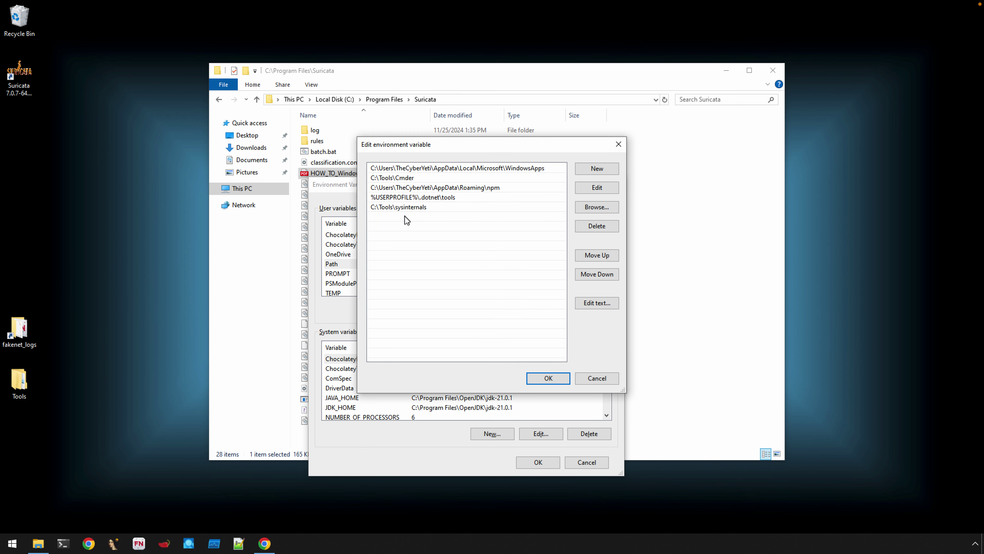
click(597, 168)
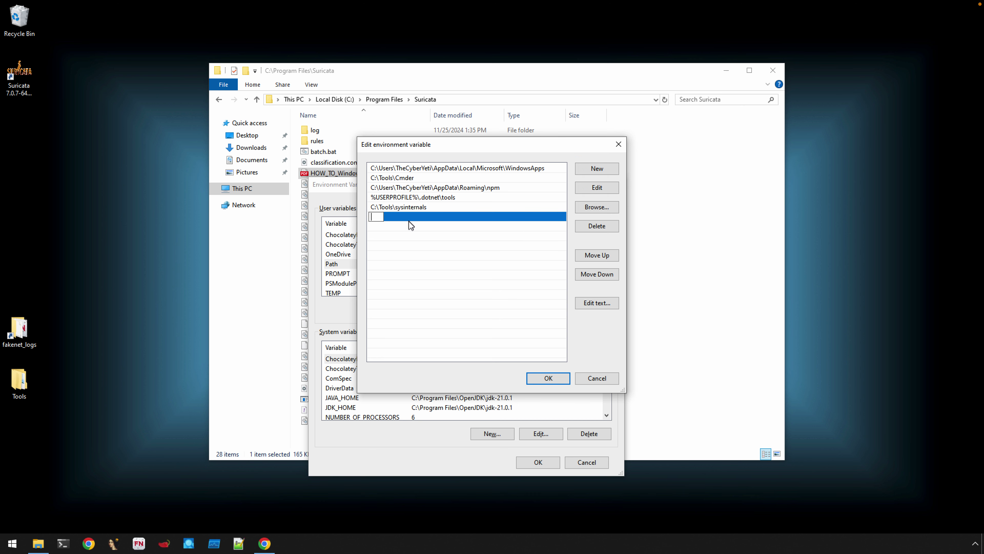
key(ctrl+v)
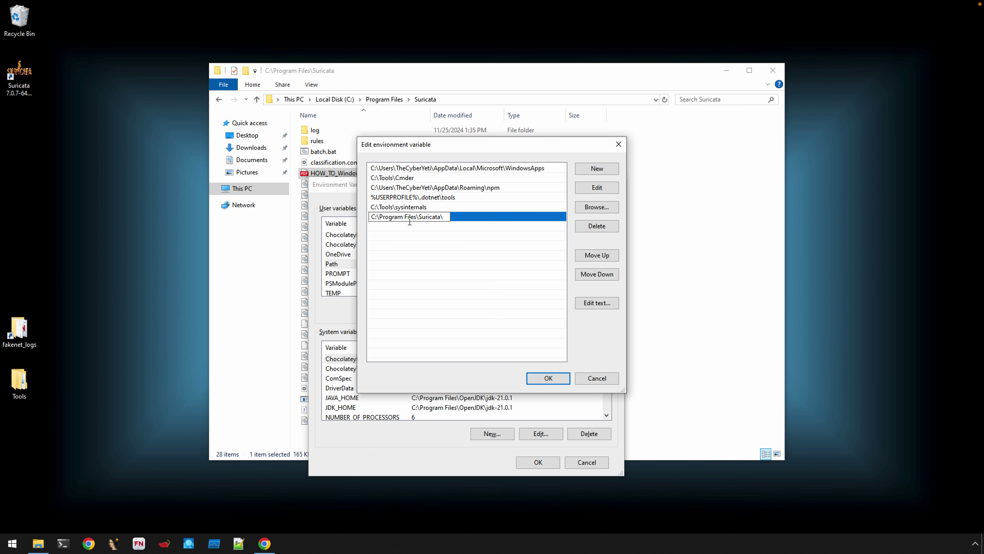
key(BackSpace)
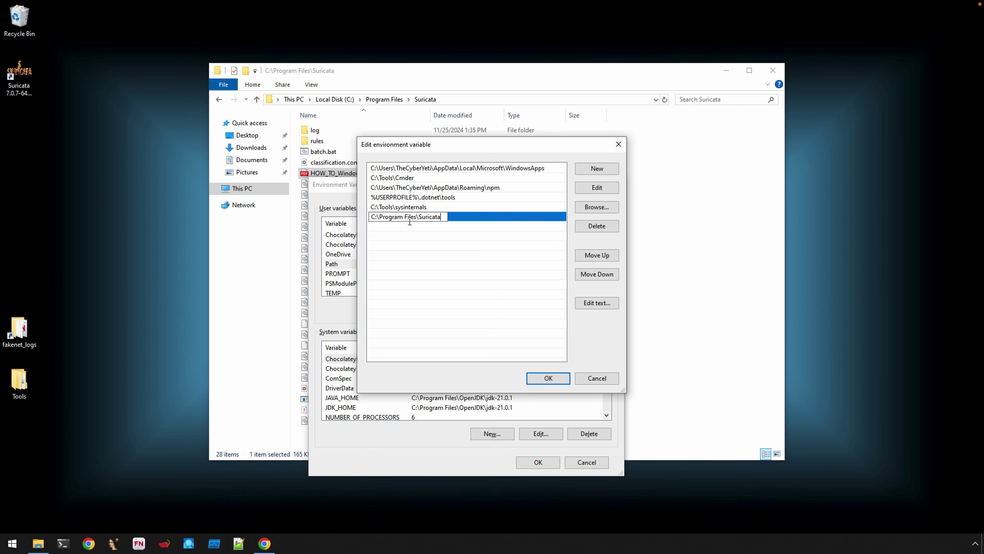
click(548, 378)
click(539, 461)
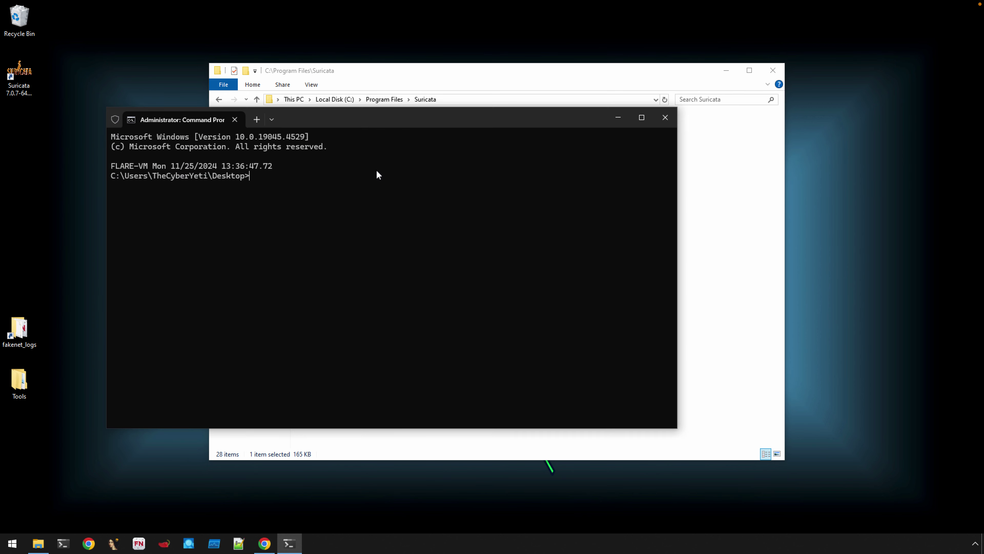
In Command Prompt, check the Suricata version with suricata -V and display the usage help by running suricata without options
text(suricata -V)
key(Return)
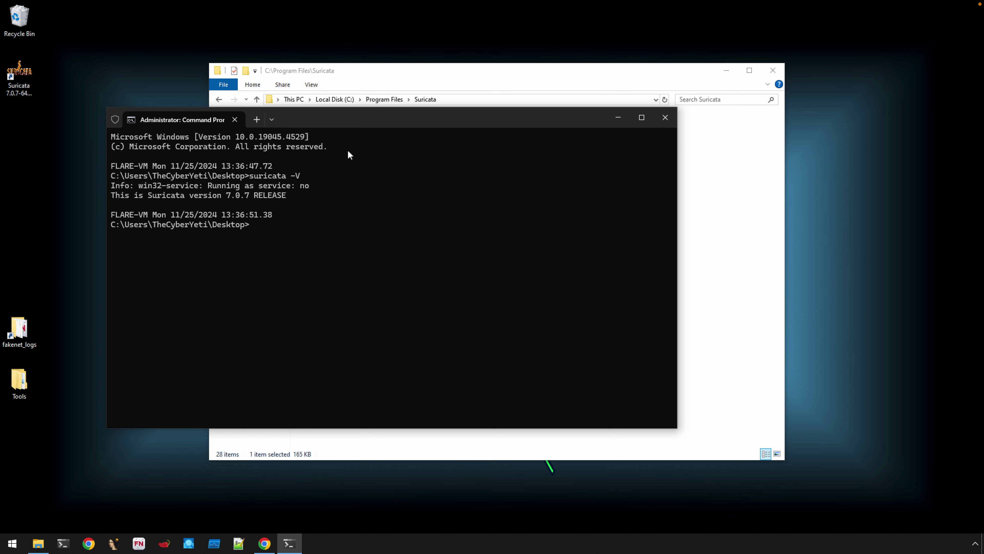
drag(194, 195, 259, 196)
click(311, 232)
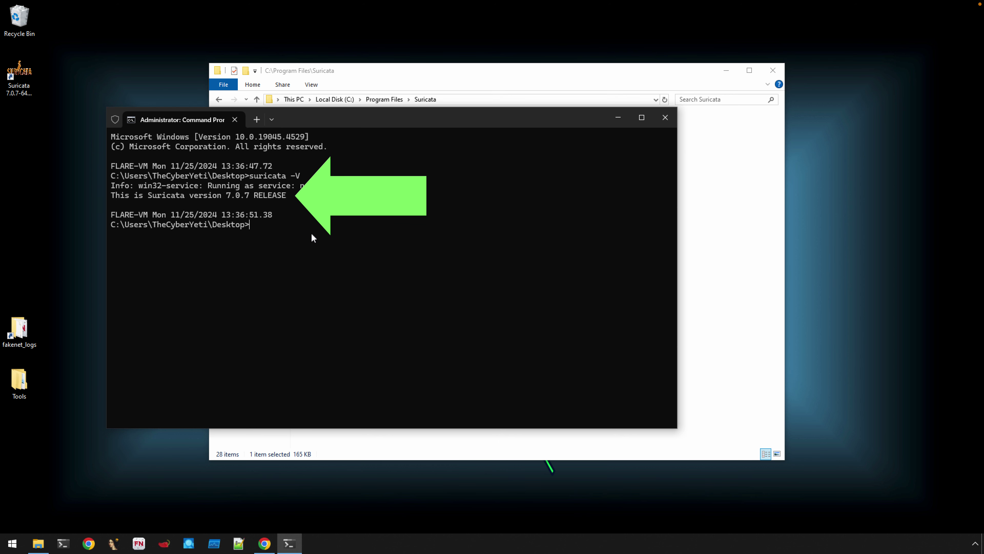
text(suricata)
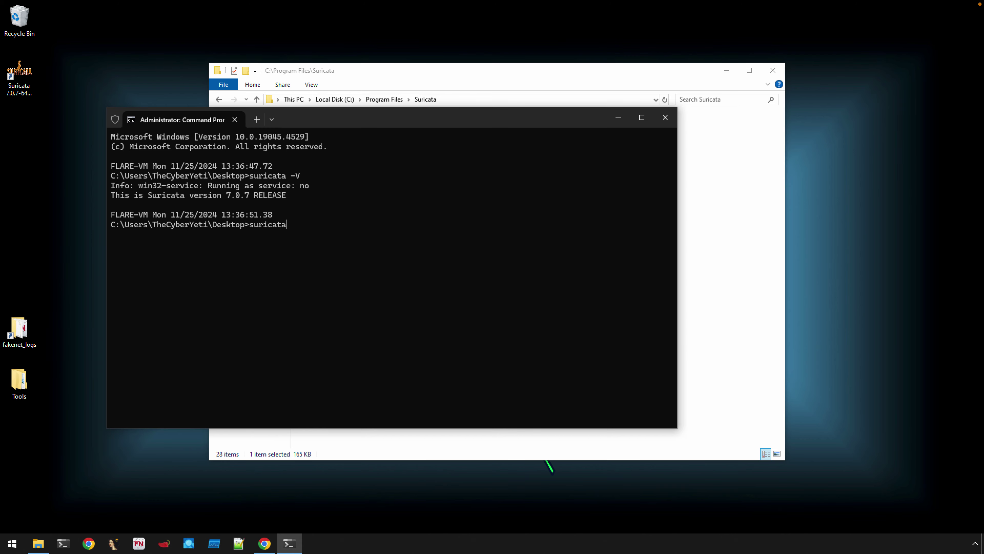
key(Return)
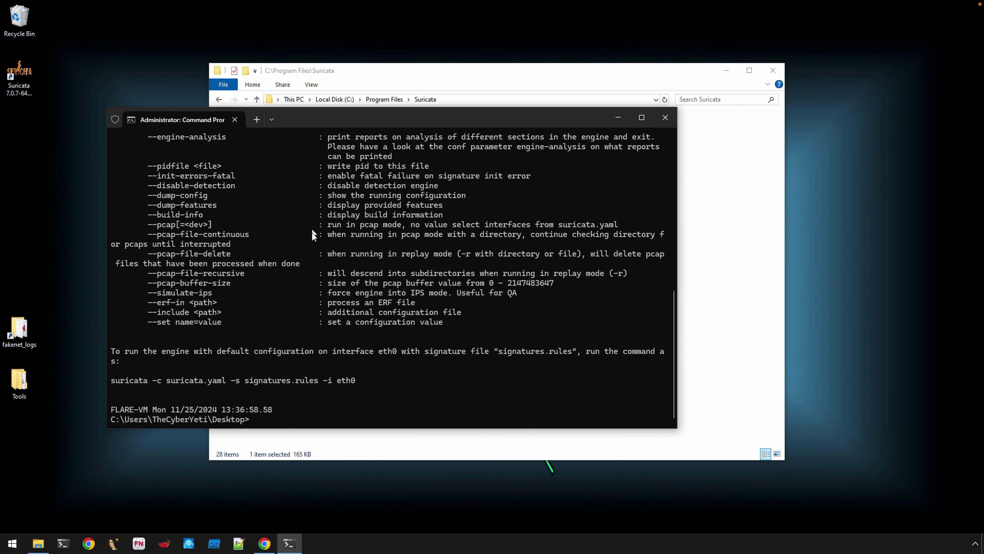